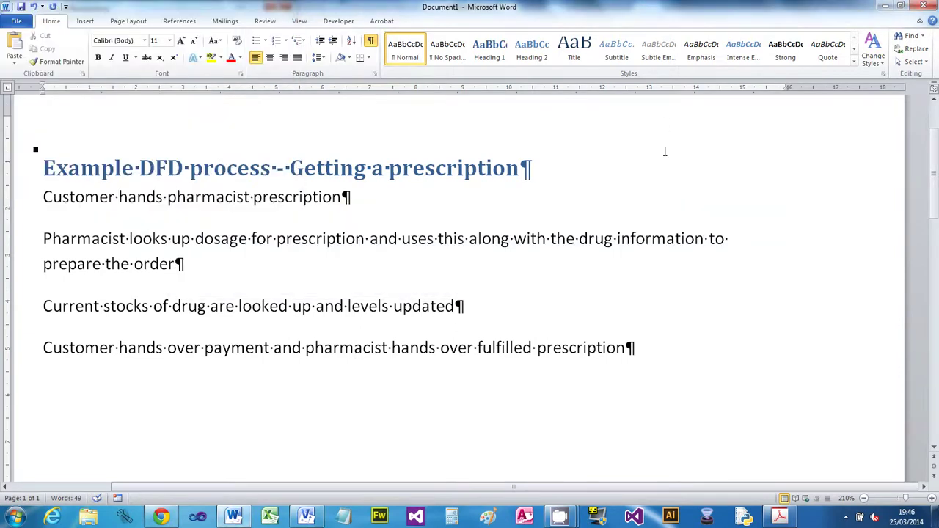
Step: Switch to Visio and create a new drawing from the Software and Database category's Data Flow Diagram template in metric units
left_click(307, 517)
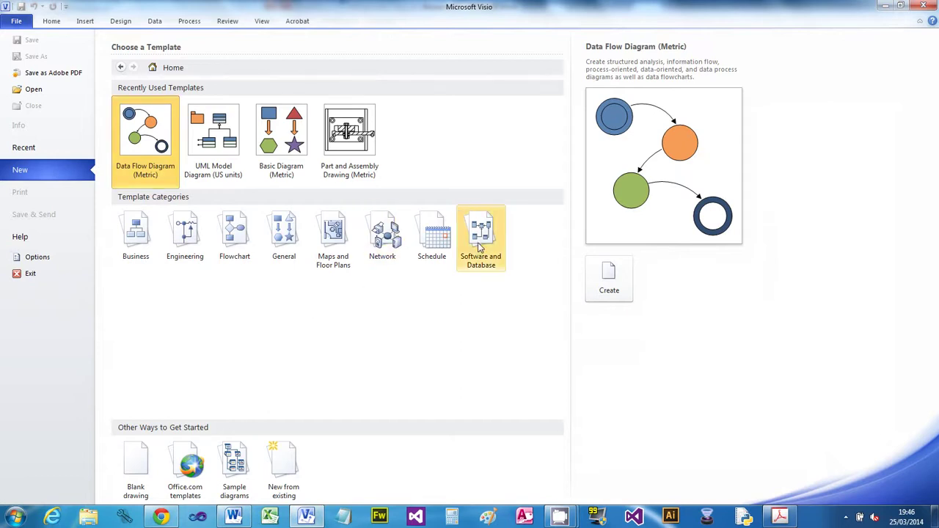
left_click(478, 248)
left_click(288, 125)
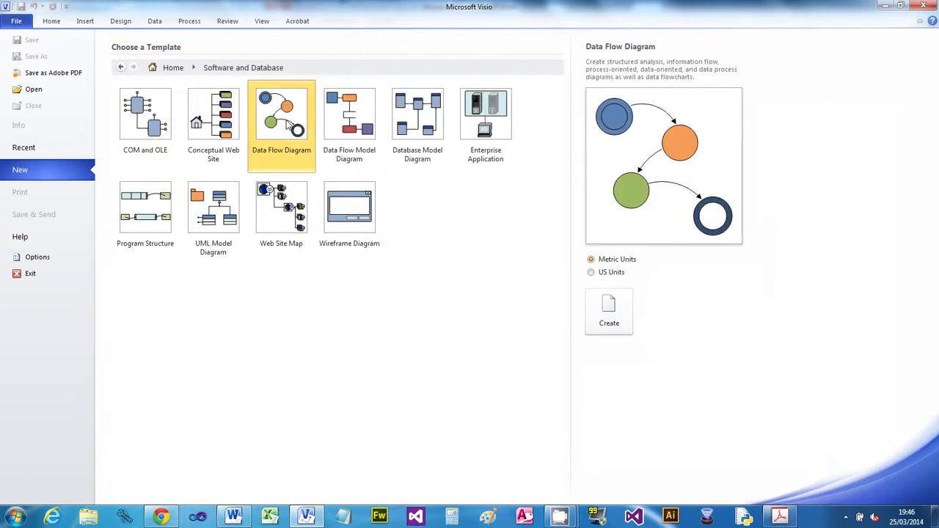
left_click(602, 311)
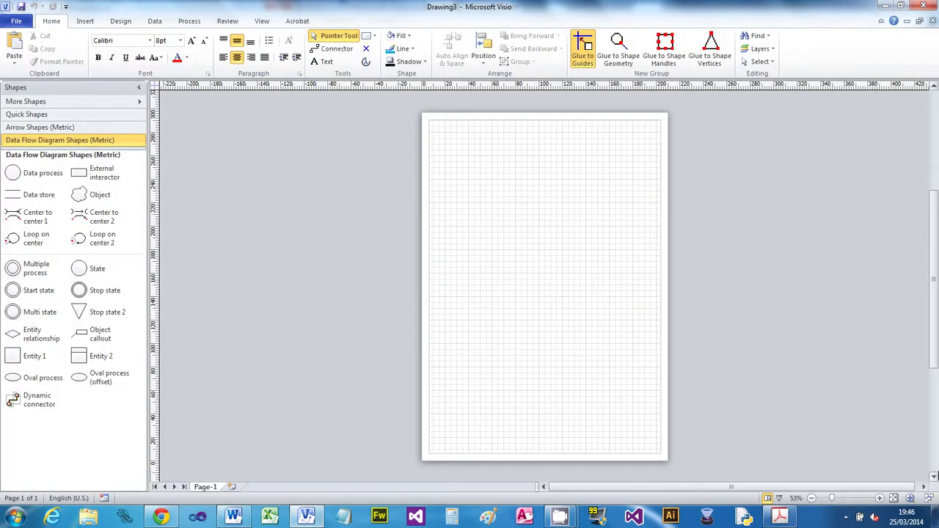
Step: Select the first process sentence in the Word document, and add an External interactor labelled CUSTOMER near the Visio page's upper left corner
left_click(879, 499)
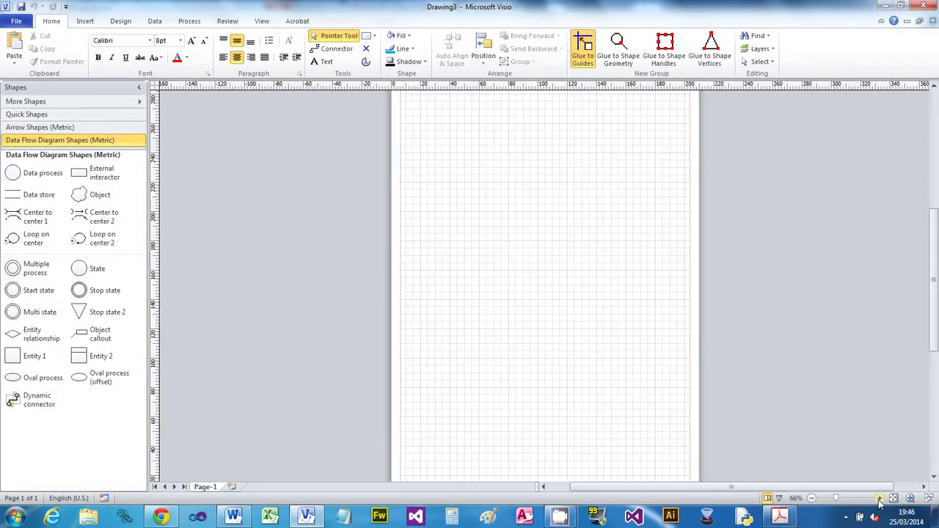
left_click_drag(936, 300, 937, 252)
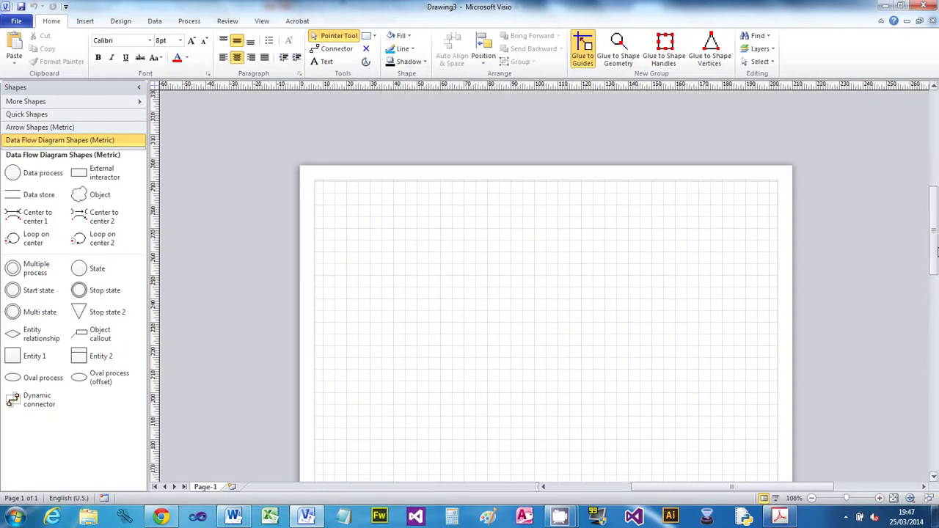
left_click(880, 499)
left_click(880, 499)
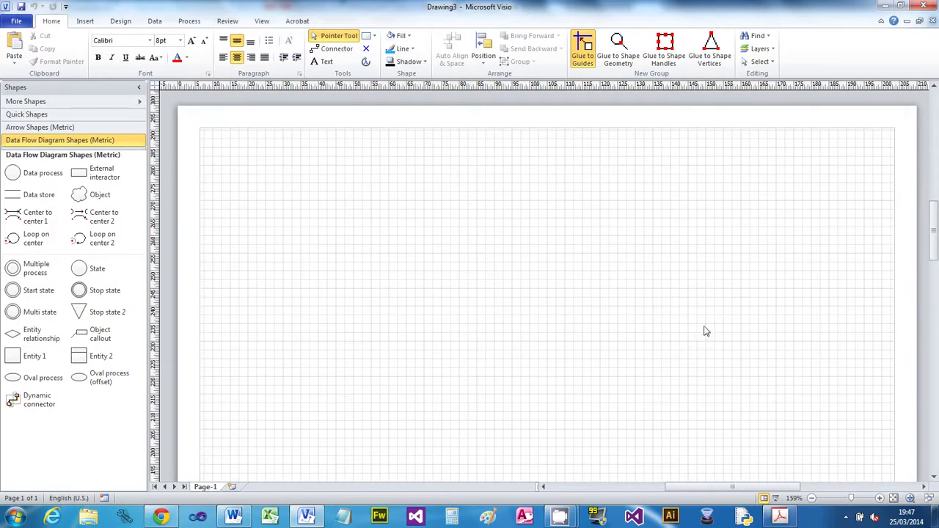
left_click(234, 517)
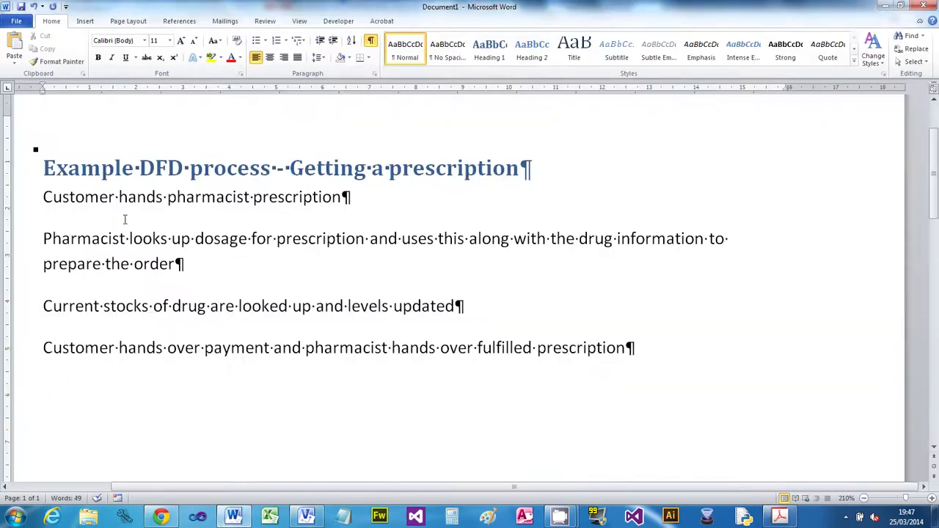
left_click_drag(45, 196, 280, 195)
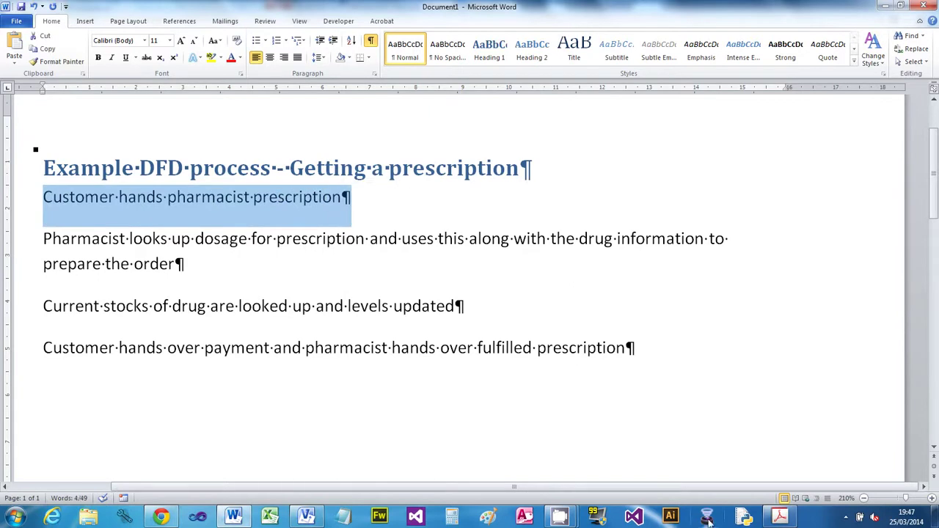
left_click(306, 517)
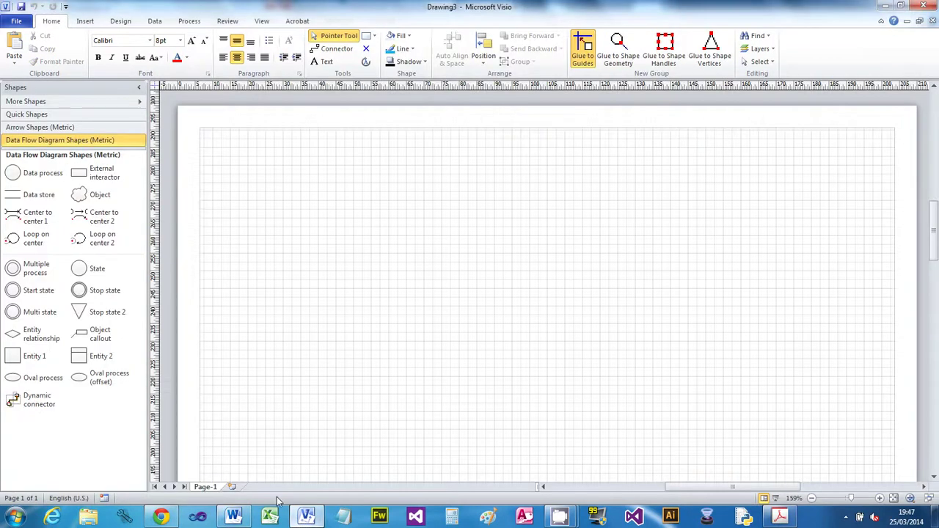
left_click_drag(91, 174, 273, 212)
double_click(274, 209)
type("CUSTOMER")
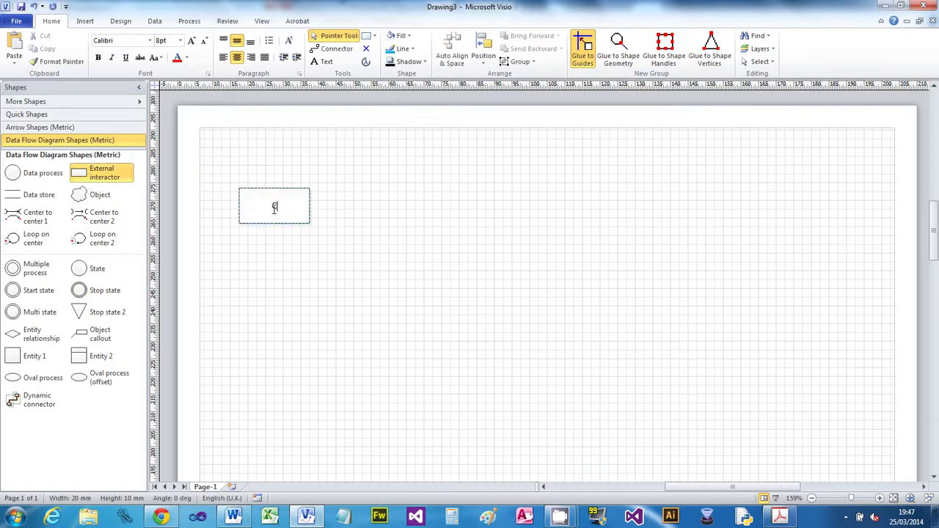
left_click(396, 270)
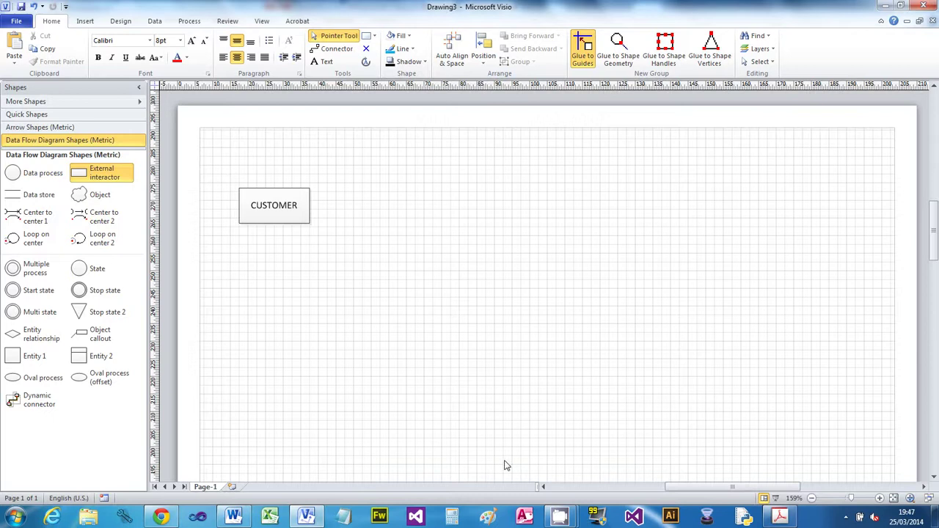
Step: Consult the process description in Word, and add a Data process labelled LOOKUP DOSAGE to the right of CUSTOMER in Visio
left_click(234, 518)
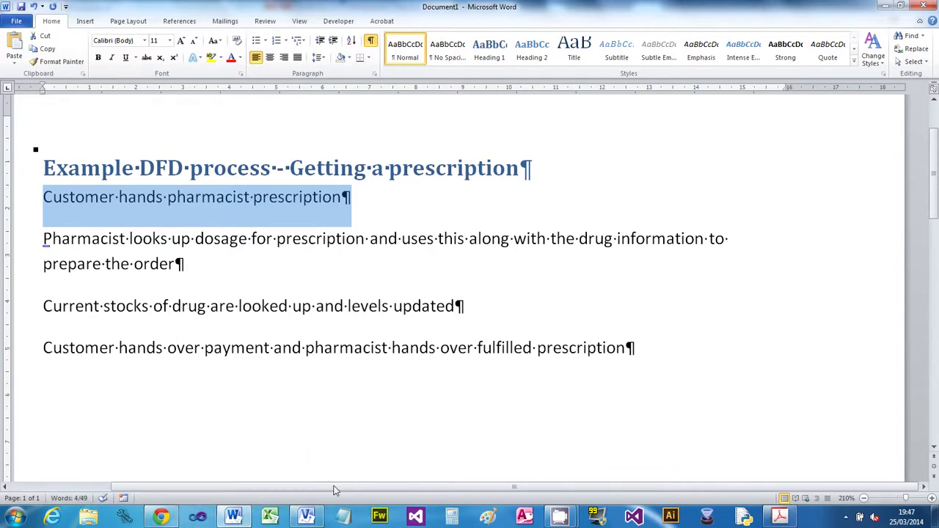
left_click(306, 517)
left_click_drag(16, 171, 479, 223)
double_click(478, 223)
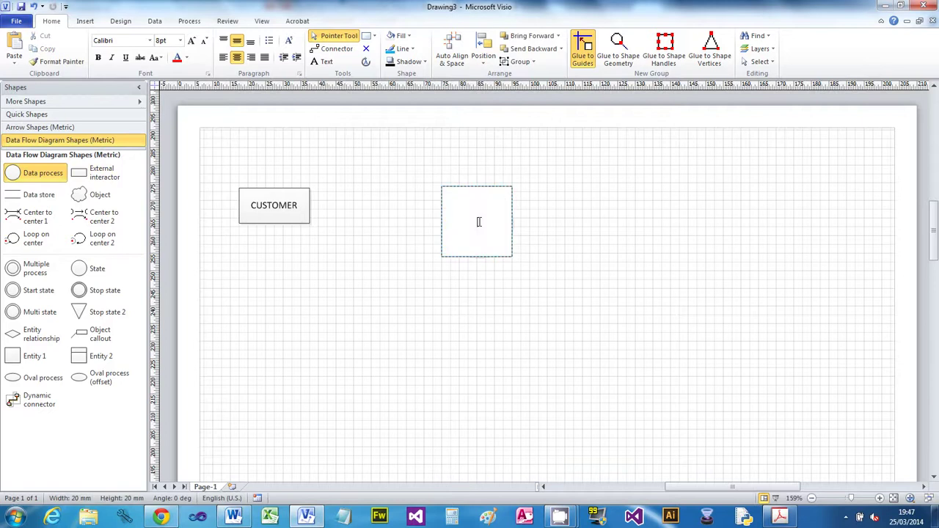
type("LOOKUP DOSAGE")
left_click(475, 284)
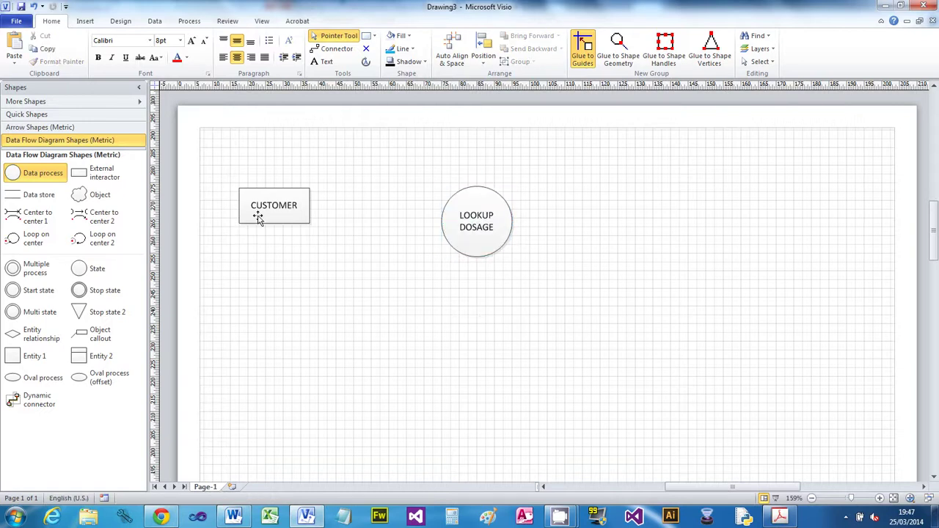
Step: Connect CUSTOMER to LOOKUP DOSAGE with a curved connector labelled "prescription"
key("ctrl+3")
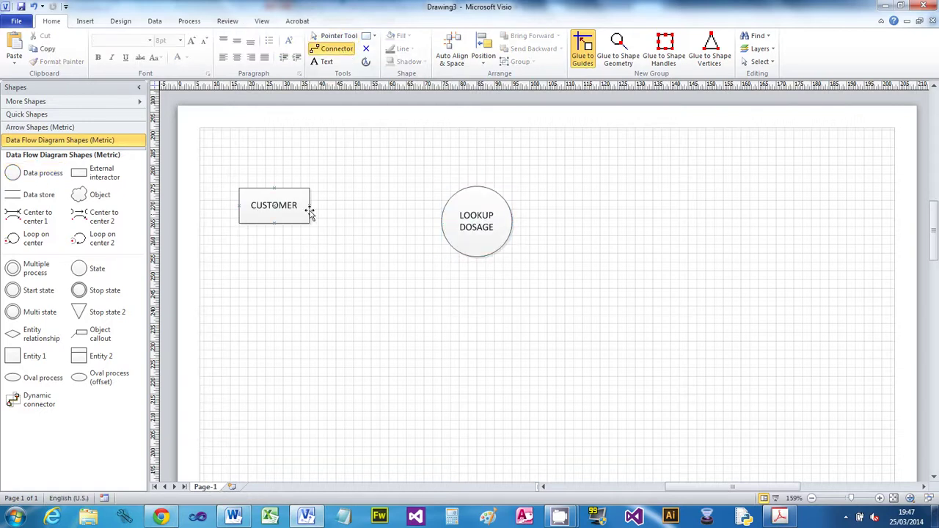
left_click_drag(309, 206, 441, 221)
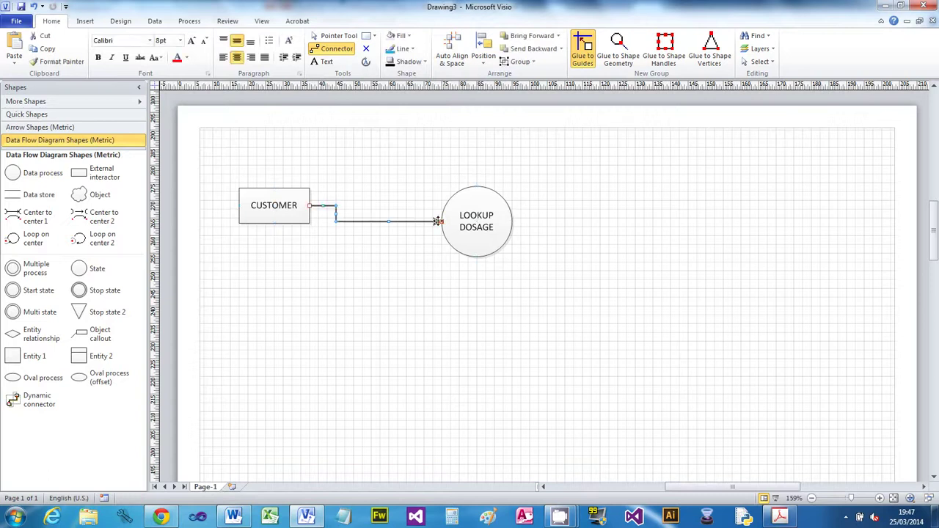
double_click(376, 223)
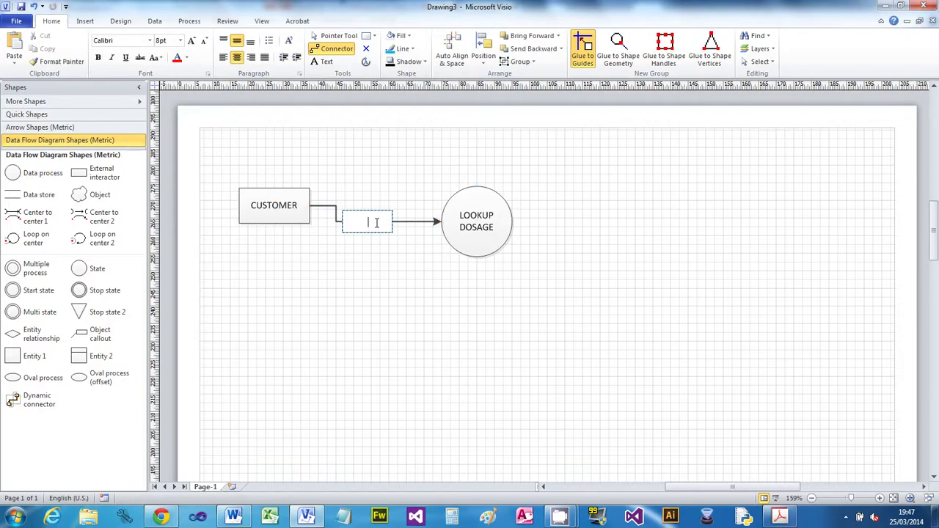
type("prescription")
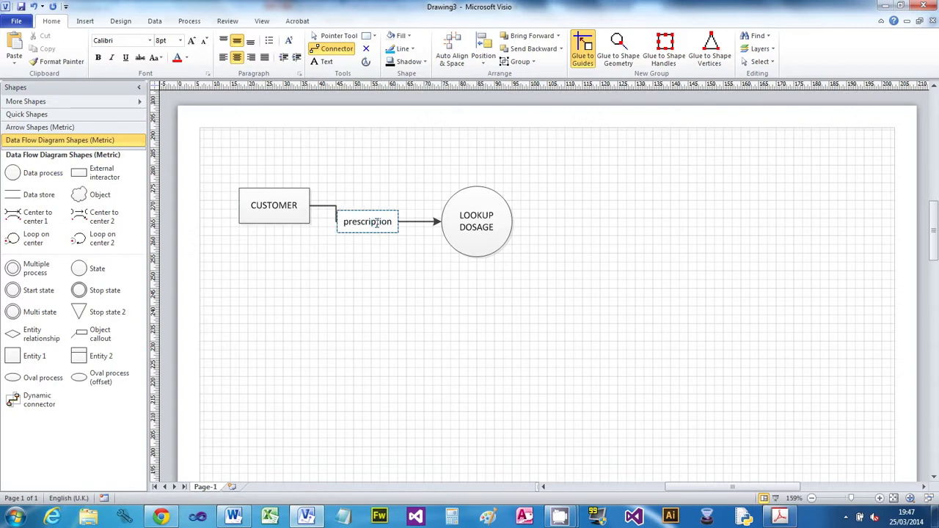
left_click(374, 191)
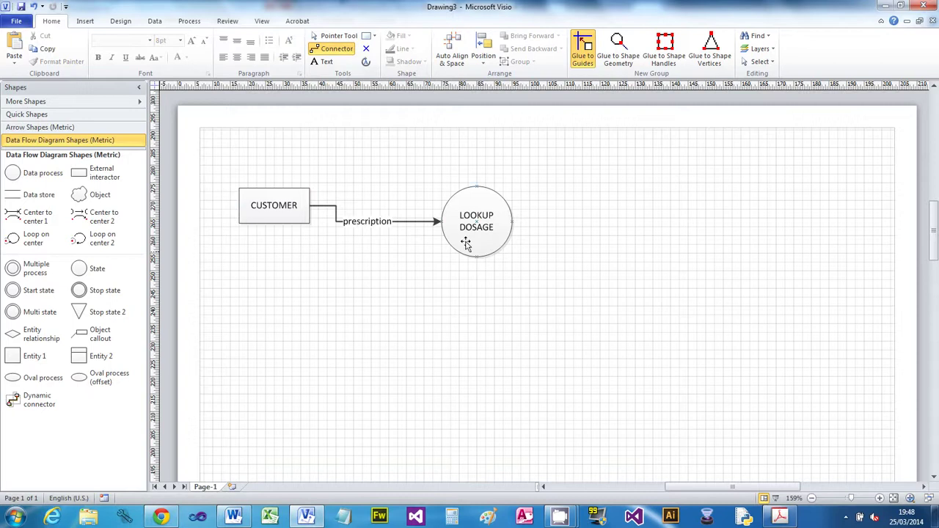
right_click(358, 223)
left_click(407, 409)
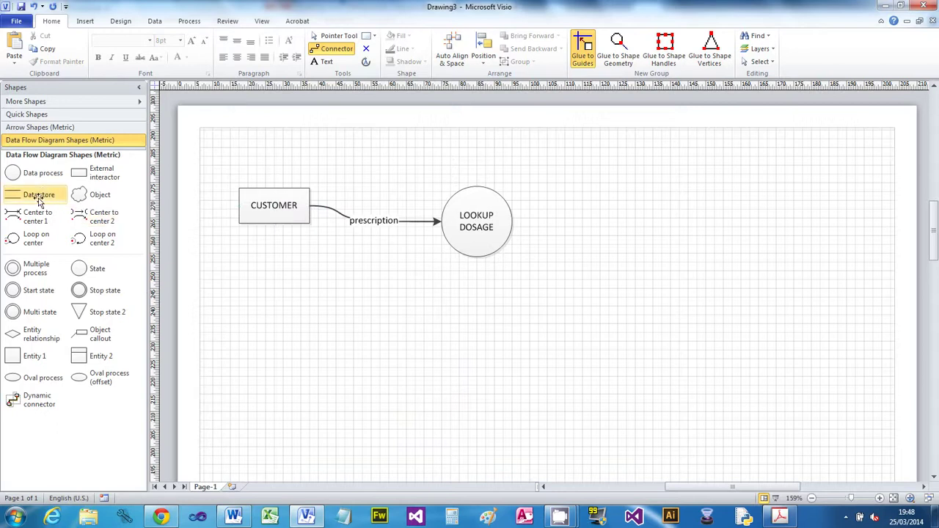
Step: Add a Data store labelled D1 PRESCRIPTIONS to the right of the LOOKUP DOSAGE process
left_click_drag(36, 200, 675, 219)
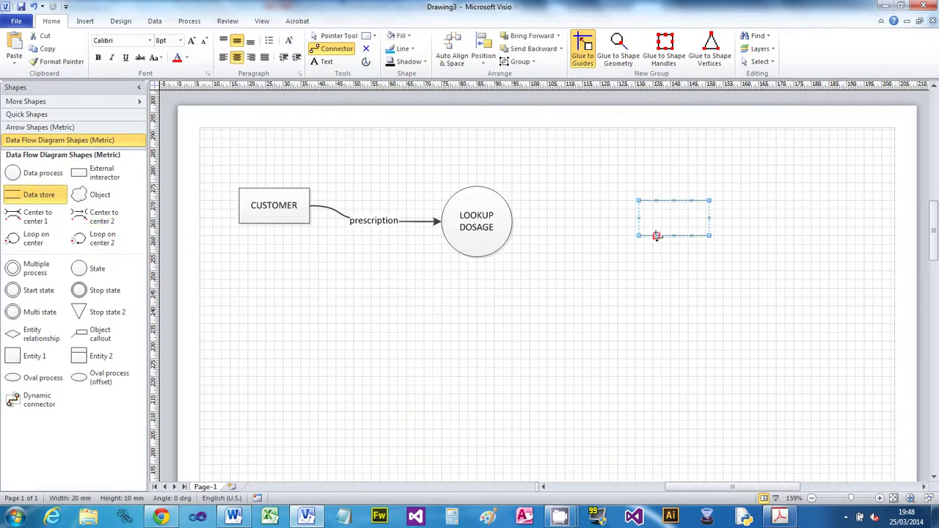
double_click(649, 237)
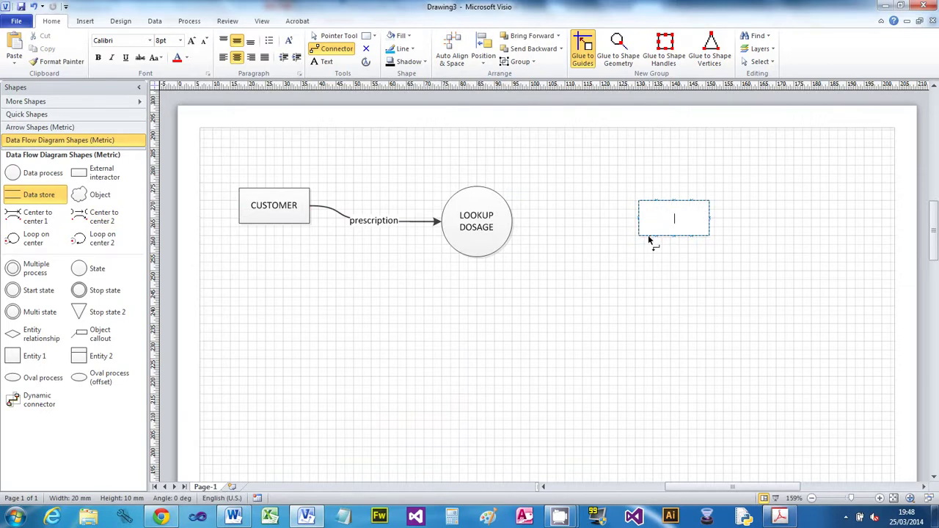
type("D1 PRESCRIPTIONS")
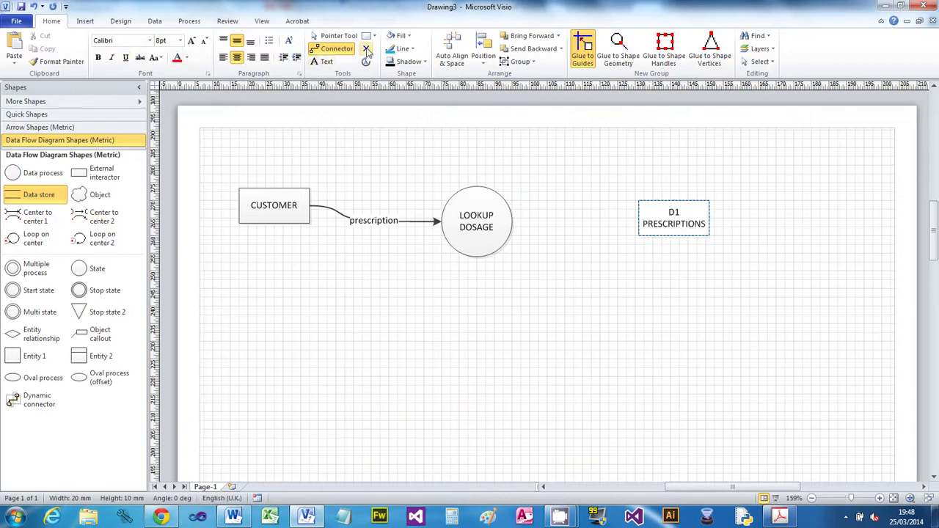
left_click(314, 39)
left_click(605, 272)
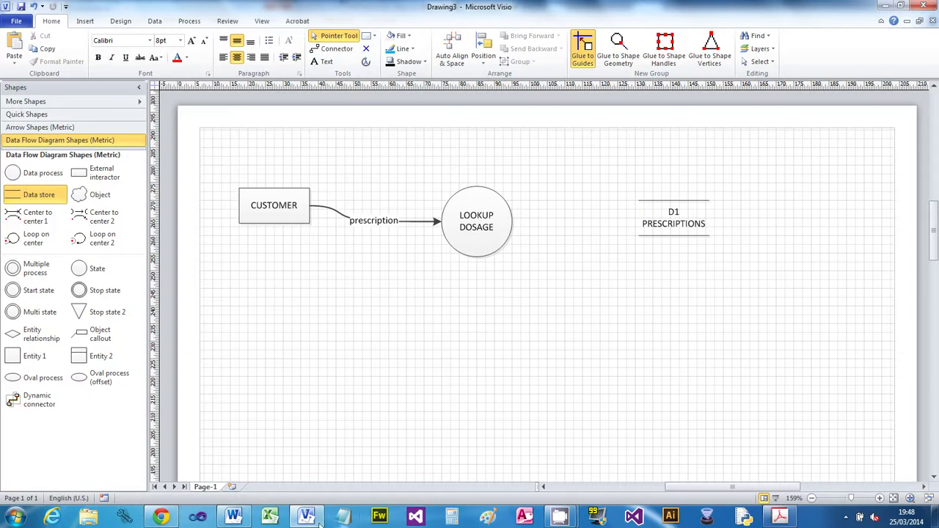
Step: Consult the process description in Word, and draw a Visio connector from D1 PRESCRIPTIONS to LOOKUP DOSAGE labelled "dosage"
left_click(234, 517)
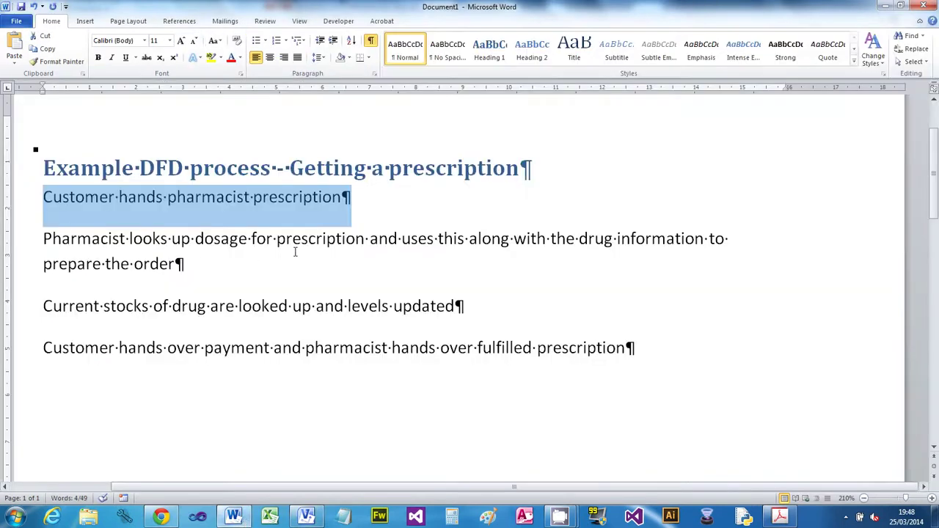
left_click(307, 517)
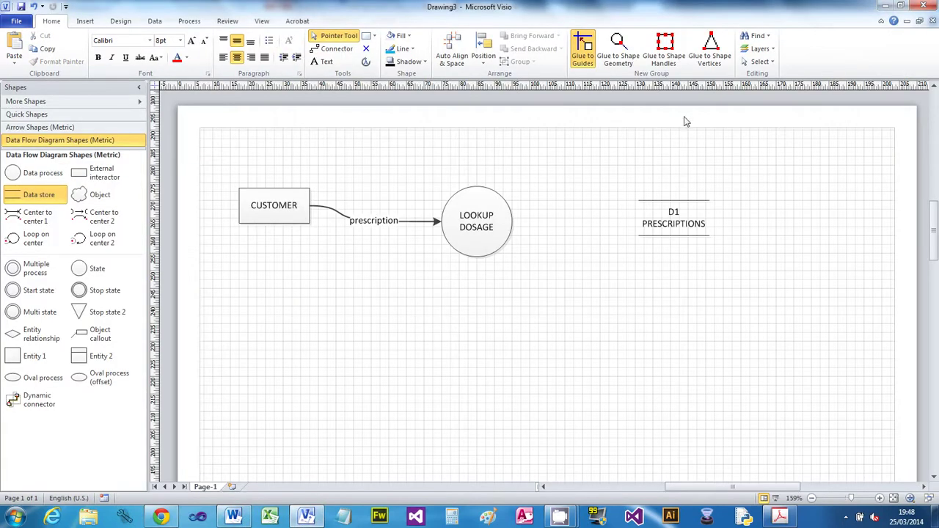
left_click(334, 48)
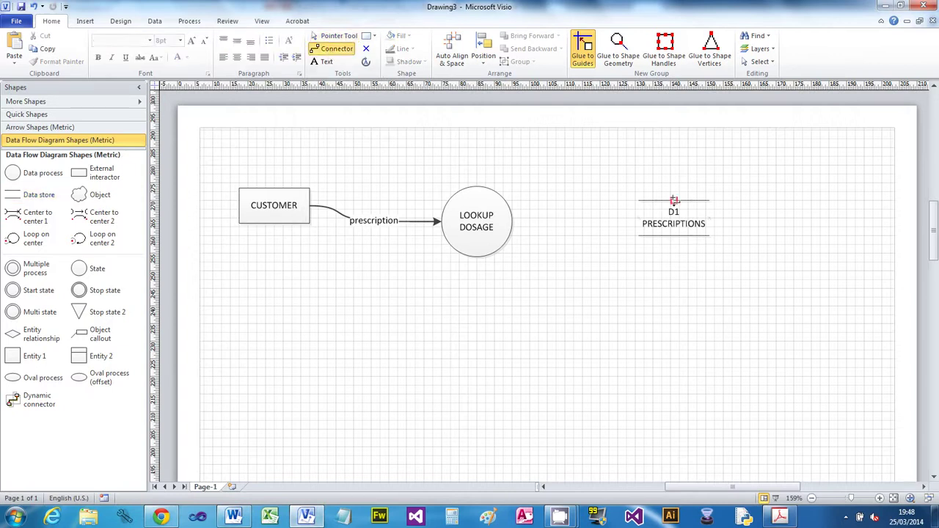
left_click_drag(644, 213, 512, 222)
double_click(547, 224)
type("dosage")
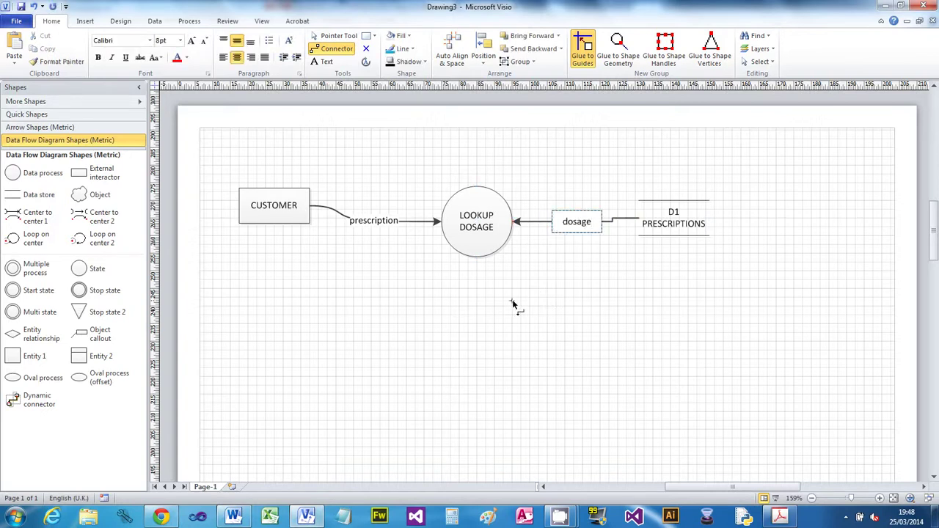
left_click(326, 37)
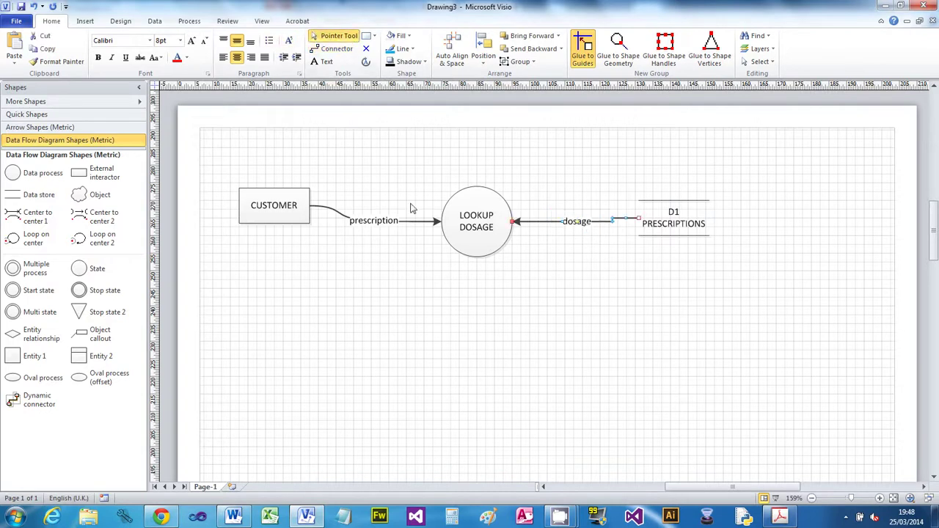
Step: Make the "dosage" connector curved and move the D1 PRESCRIPTIONS data store slightly lower on the page
left_click(537, 223)
right_click(554, 223)
left_click(581, 407)
left_click(522, 327)
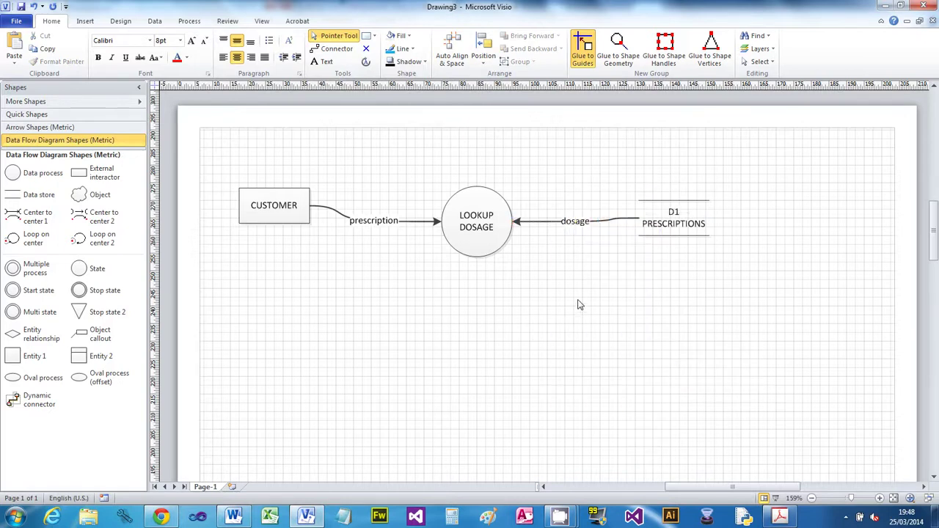
left_click_drag(687, 206, 686, 250)
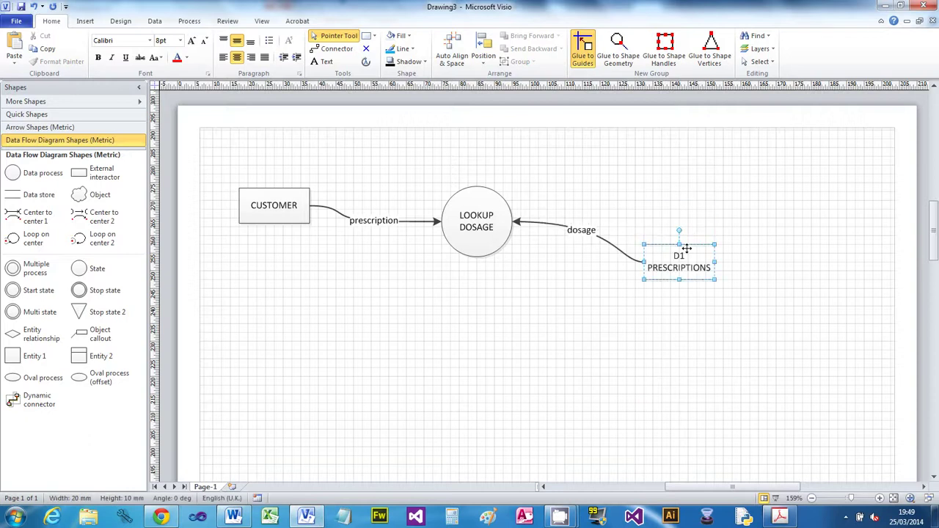
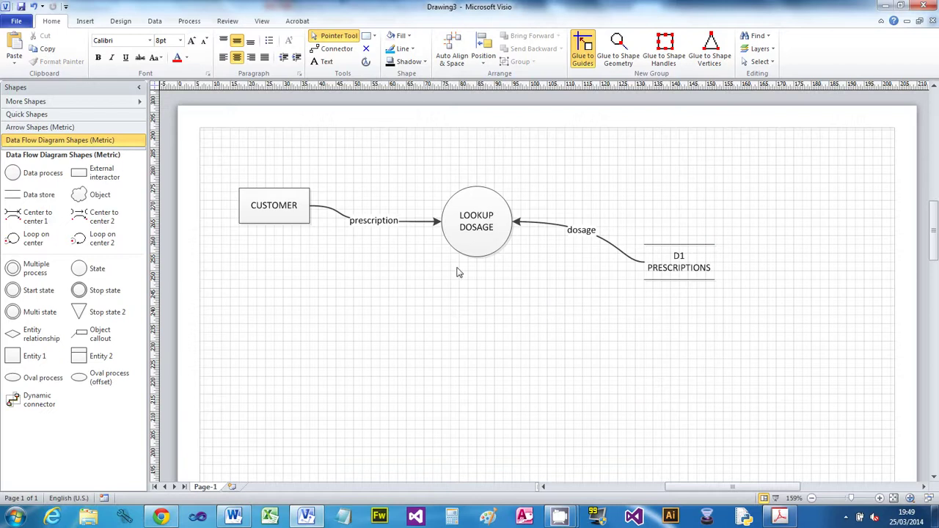
Step: Consult the process description in Word, and add a Data process labelled PREPARE ORDER below LOOKUP DOSAGE in Visio
left_click(234, 517)
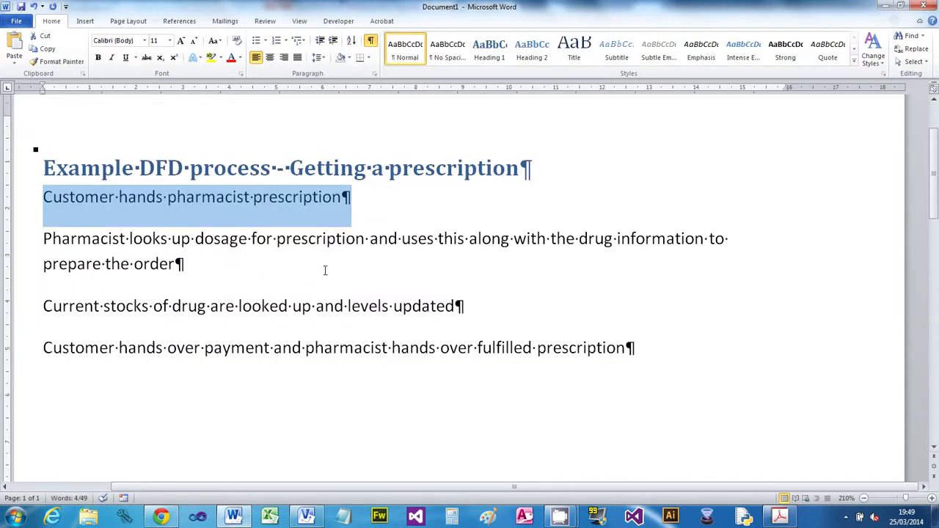
left_click(239, 520)
mouse_move(14, 174)
left_mouse_down()
mouse_move(477, 253)
mouse_move(406, 379)
mouse_move(442, 350)
mouse_move(473, 360)
mouse_move(441, 354)
left_mouse_up()
double_click(438, 354)
type("PREPARE ORDER")
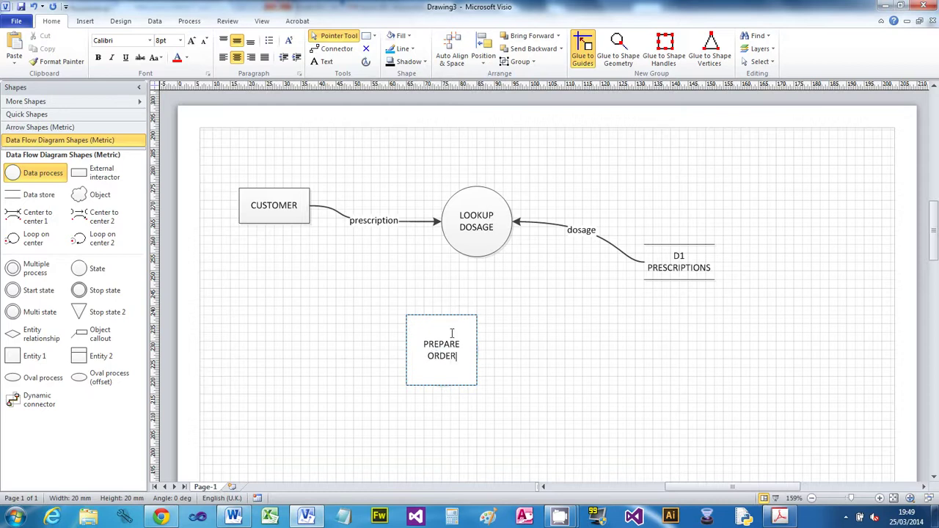
key("Escape")
left_click(514, 343)
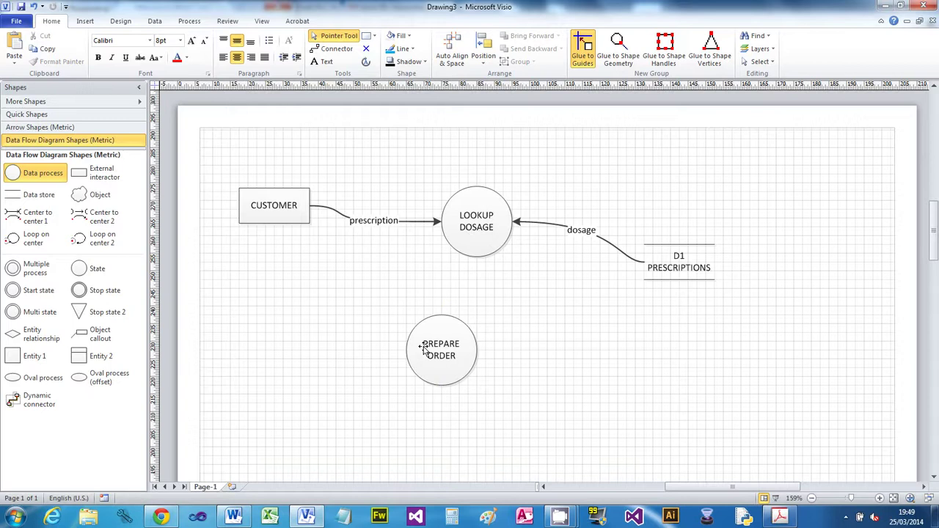
Step: Consult the process description in Word, and draw a Visio connector from LOOKUP DOSAGE to PREPARE ORDER labelled "Drug information And dosage" on two lines
left_click(234, 518)
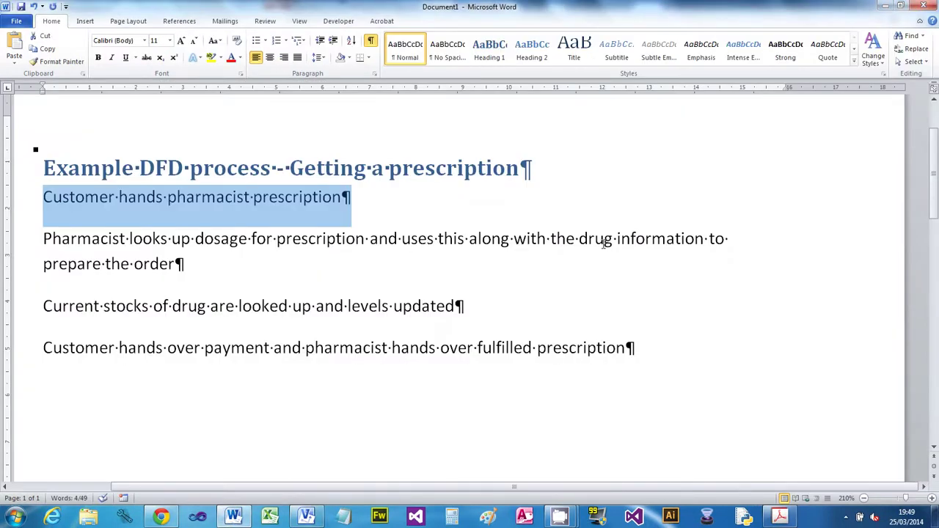
left_click(307, 518)
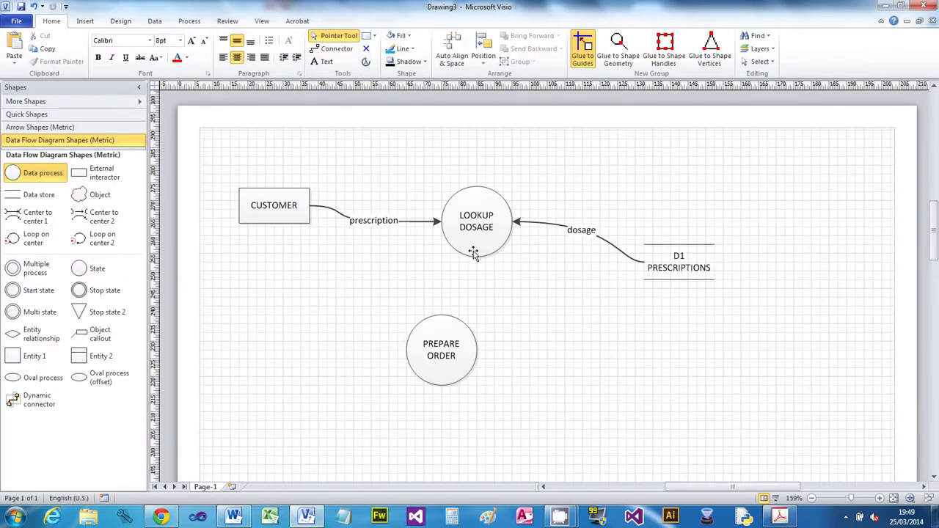
left_click(334, 48)
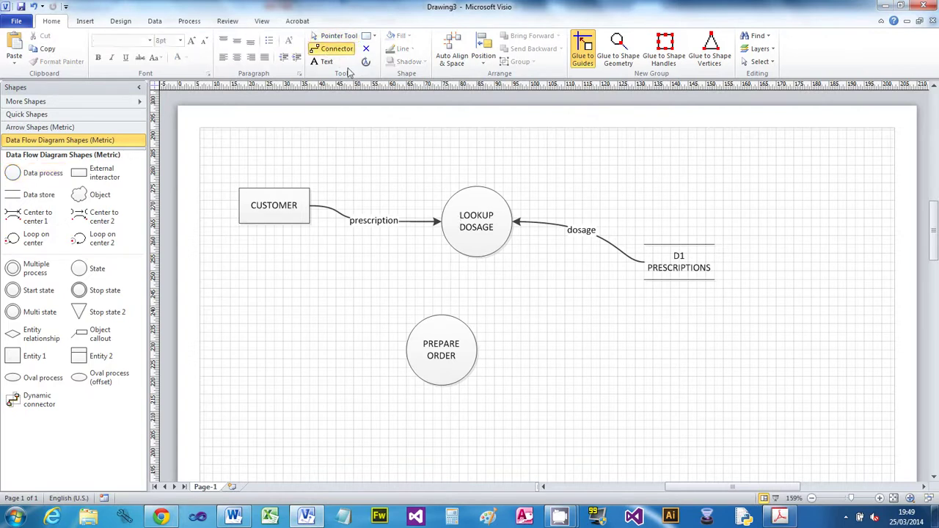
left_click_drag(479, 259, 443, 312)
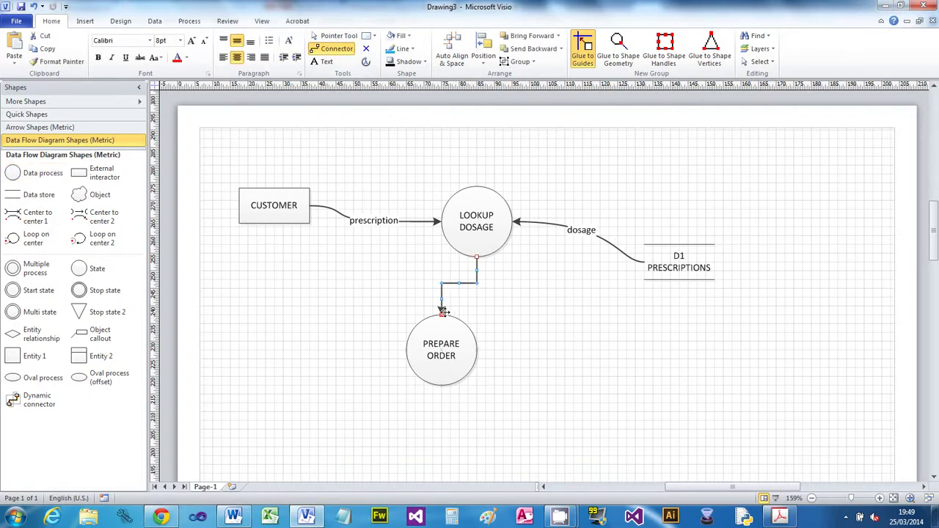
left_click(328, 36)
double_click(455, 284)
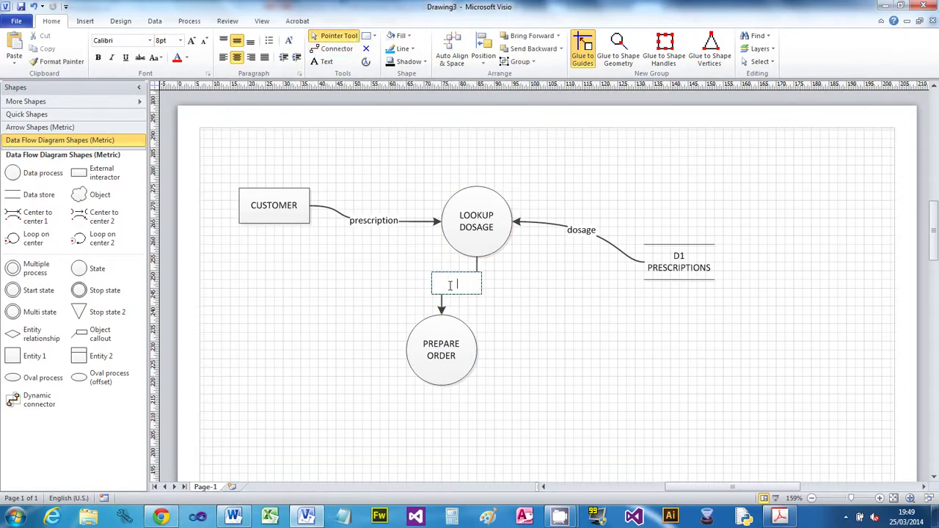
type("Drug information")
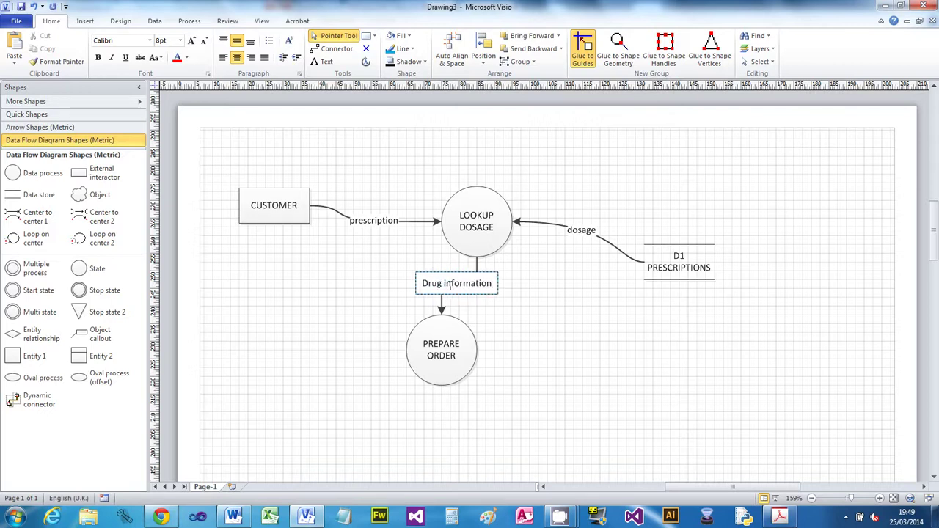
key("Return")
type("And dosage")
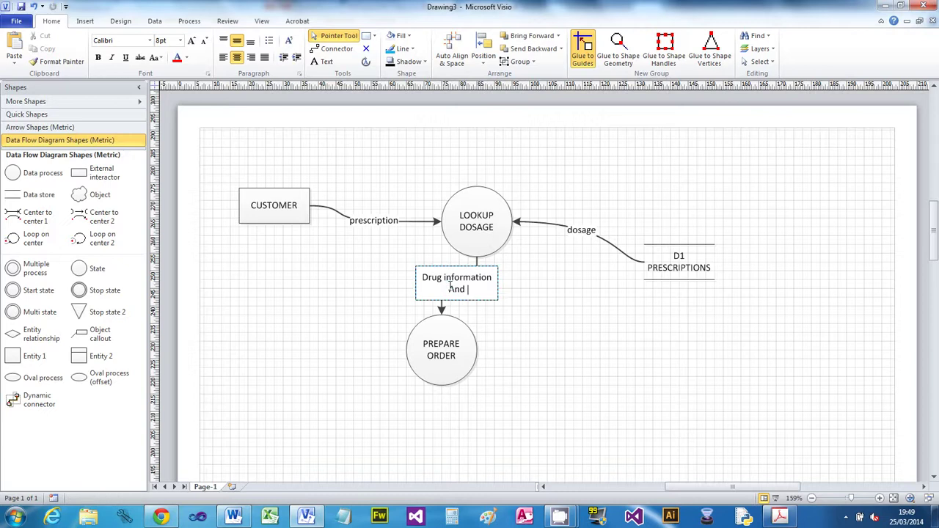
left_click(389, 307)
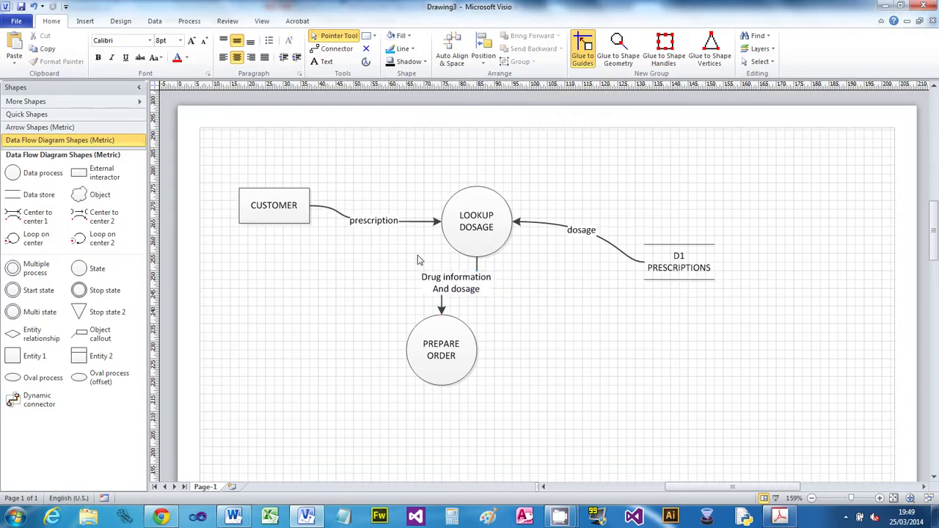
Step: Make the "Drug information And dosage" connector curved and move its label clear of the line, to the left of it
right_click(441, 304)
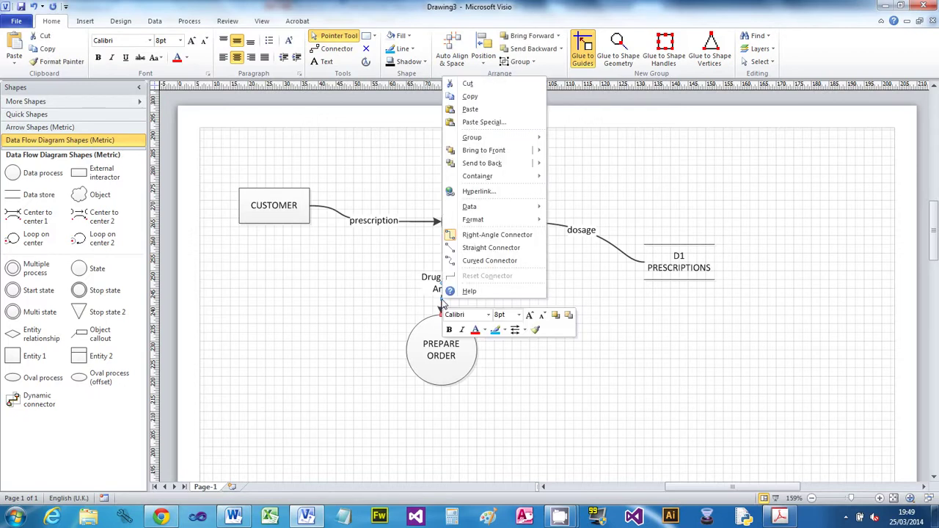
left_click(485, 261)
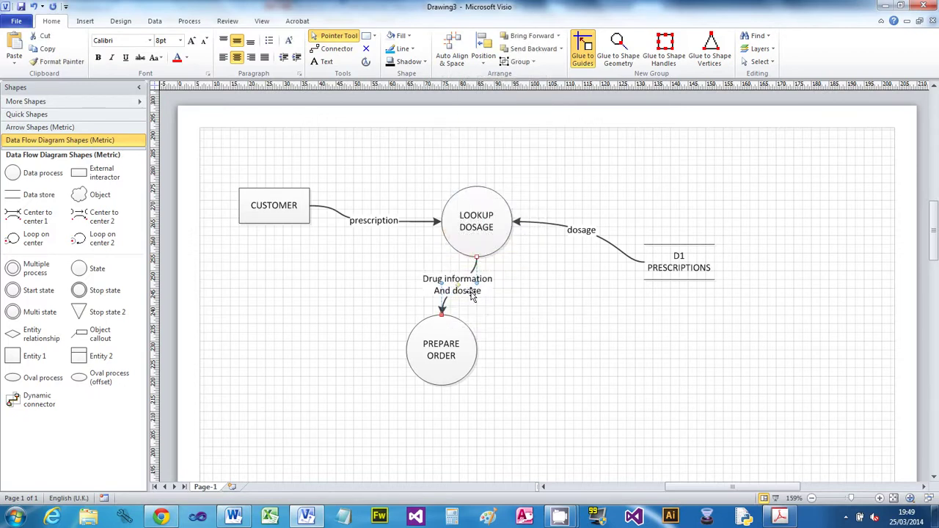
mouse_move(460, 289)
left_mouse_down()
mouse_move(436, 274)
mouse_move(460, 298)
left_mouse_up()
left_click_drag(437, 273, 444, 280)
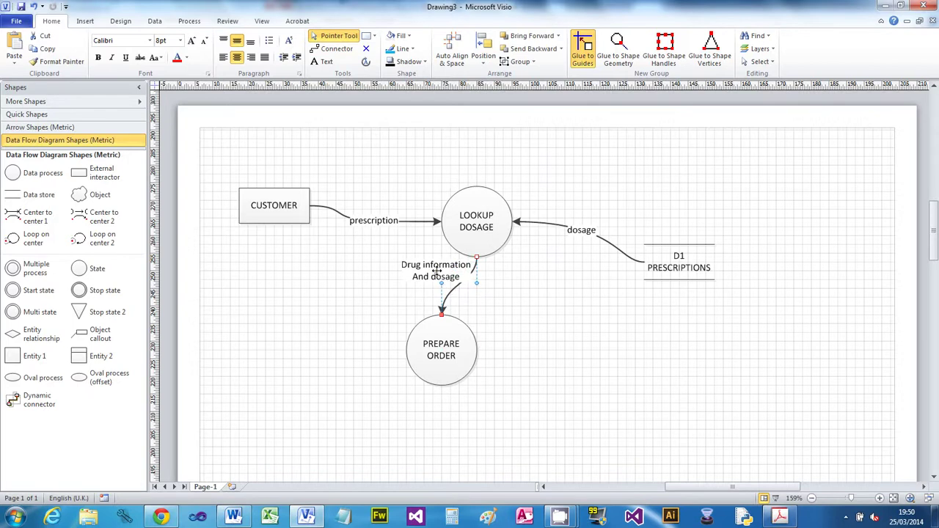
left_click_drag(417, 283, 418, 283)
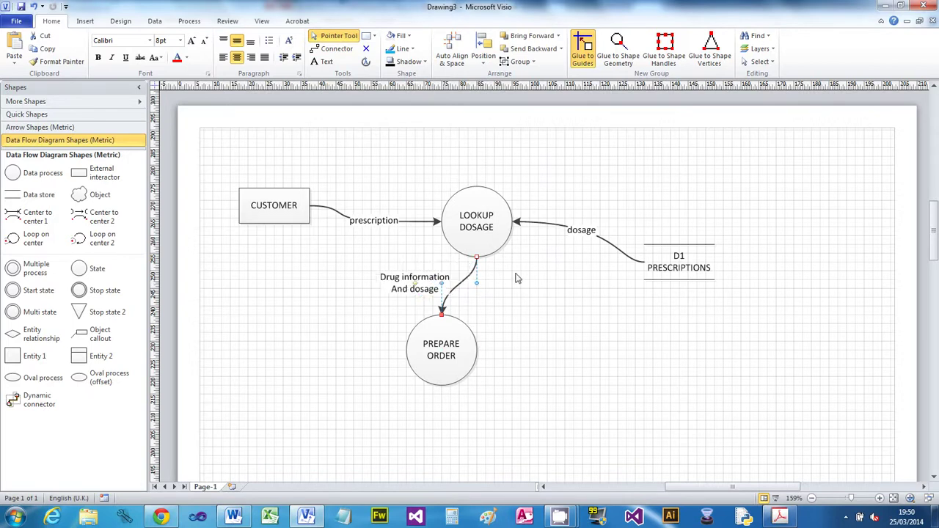
Step: Move the "prescription" label above its connector and the "dosage" label below its connector so neither covers the line
left_click(378, 220)
left_click_drag(374, 221, 372, 209)
left_click(591, 250)
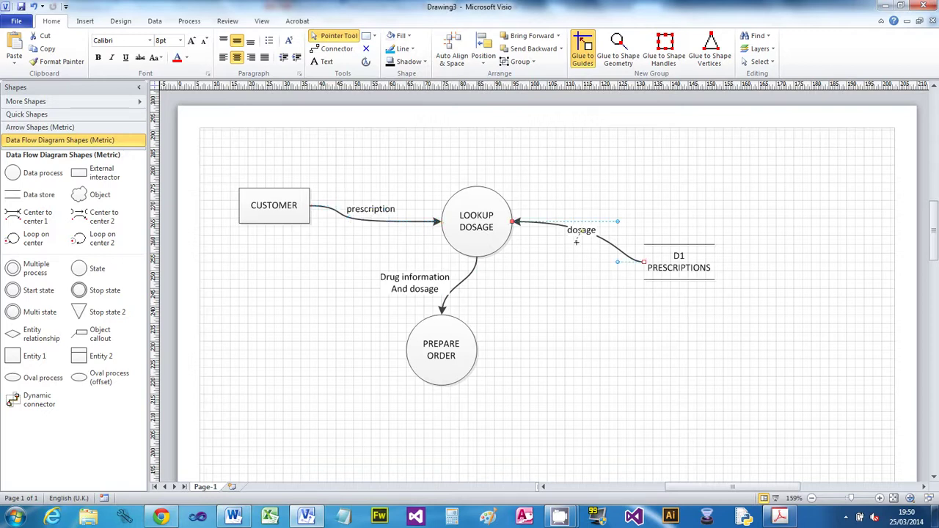
left_click_drag(577, 241, 568, 255)
left_click(611, 161)
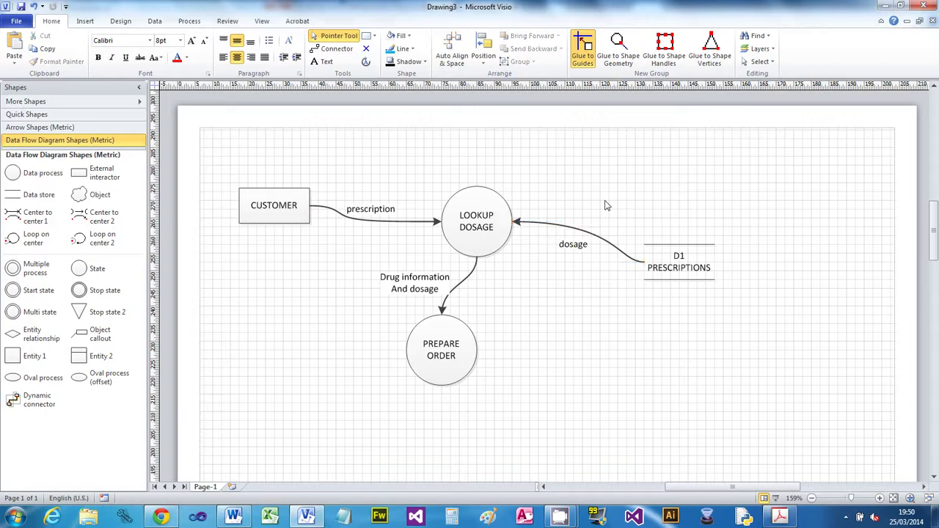
Step: Shift the "Drug information And dosage" label slightly further up and left so it clears the curve completely
left_click(422, 289)
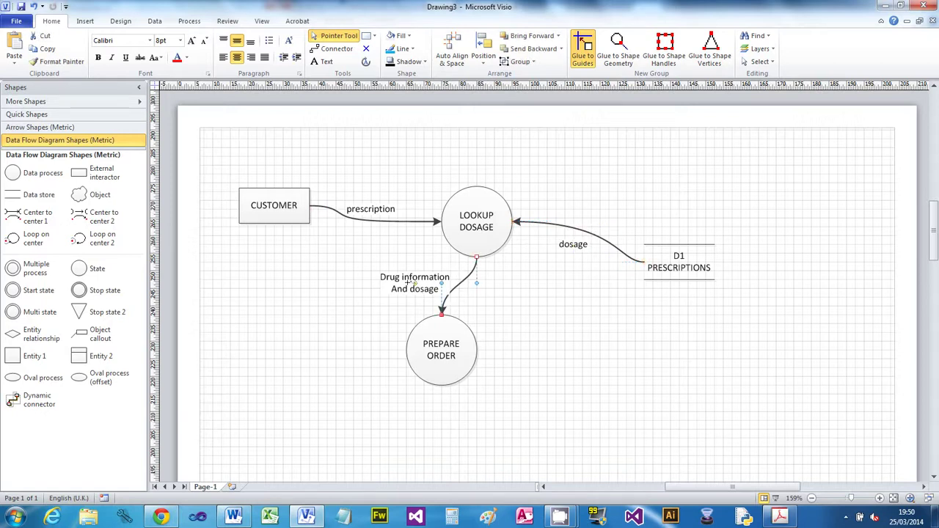
left_click_drag(409, 283, 400, 279)
left_click(484, 318)
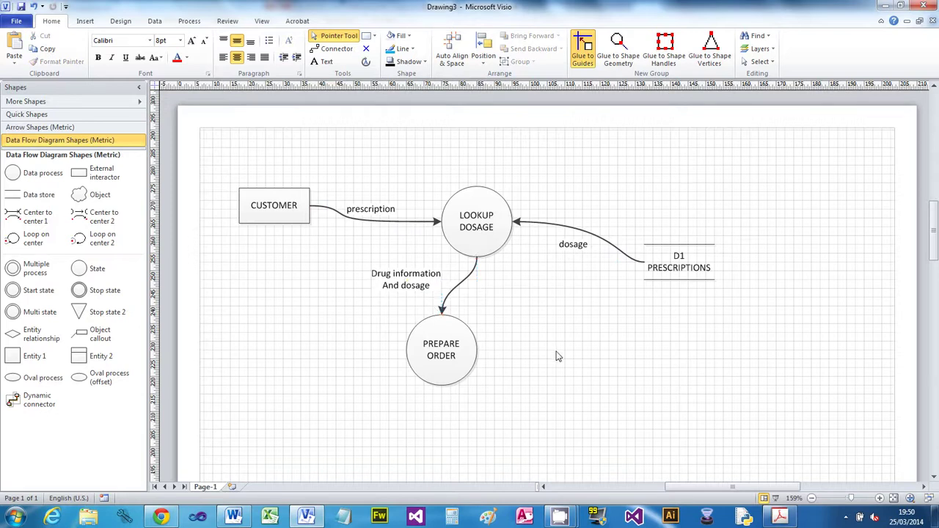
Step: Consult the process description in Word, and add a Data process labelled UPDATE DRUG STOCK LEVELS to the right of PREPARE ORDER in Visio
left_click(233, 517)
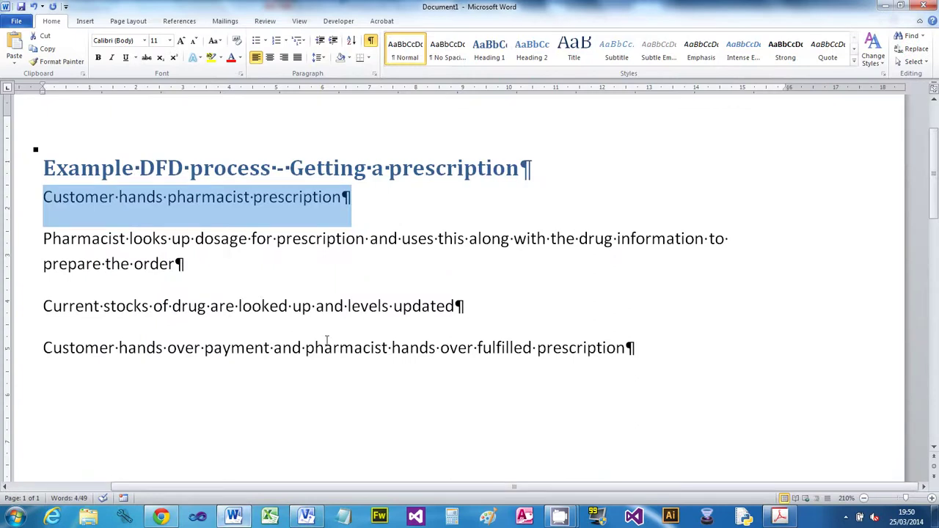
left_click(196, 267)
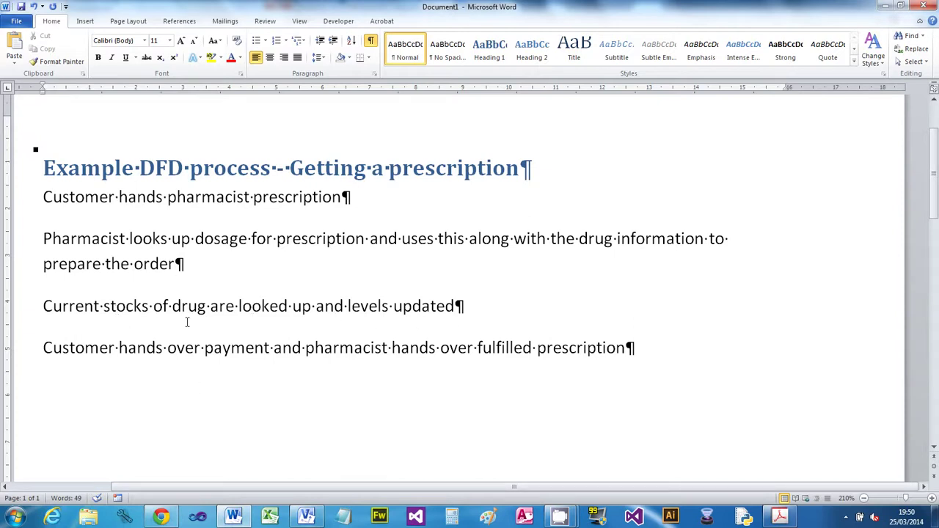
left_click(307, 518)
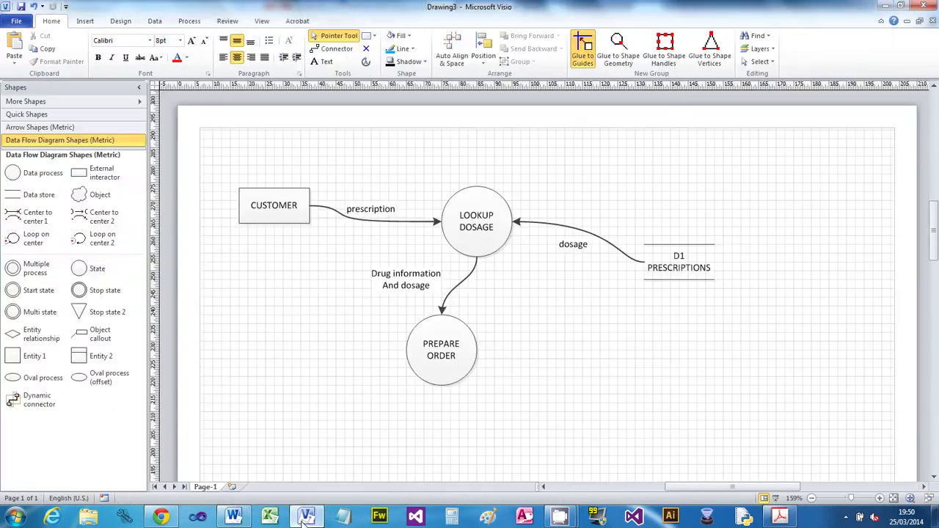
left_click_drag(33, 176, 637, 356)
double_click(637, 355)
type("UPDATE DRUG ")
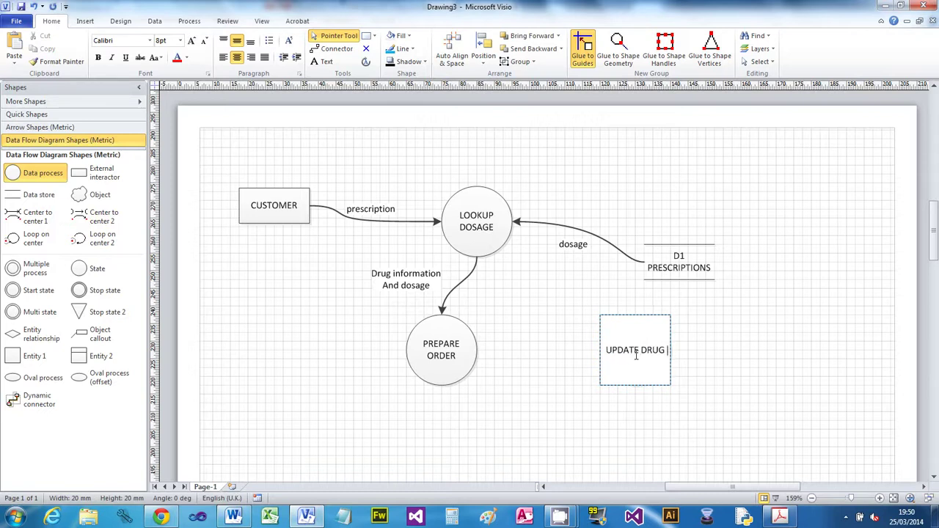
type("ST")
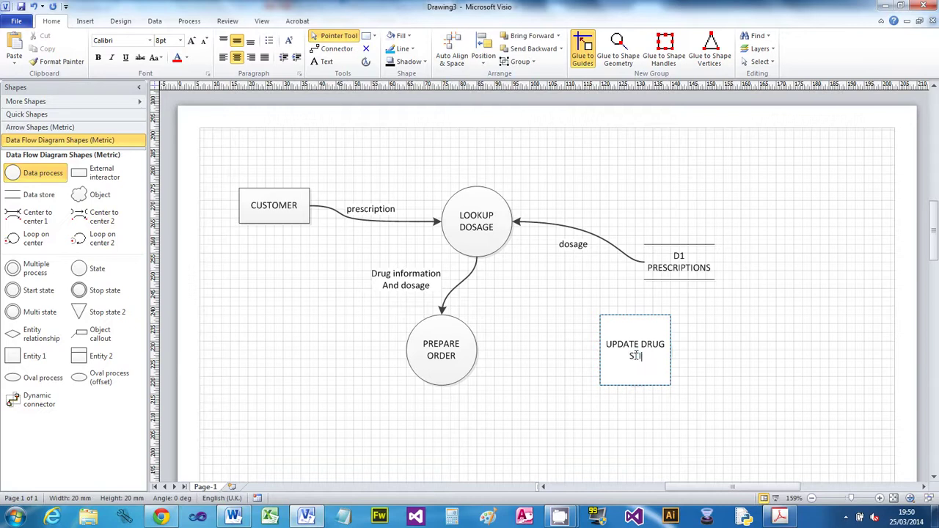
type("OCK LEVELS")
left_click(559, 366)
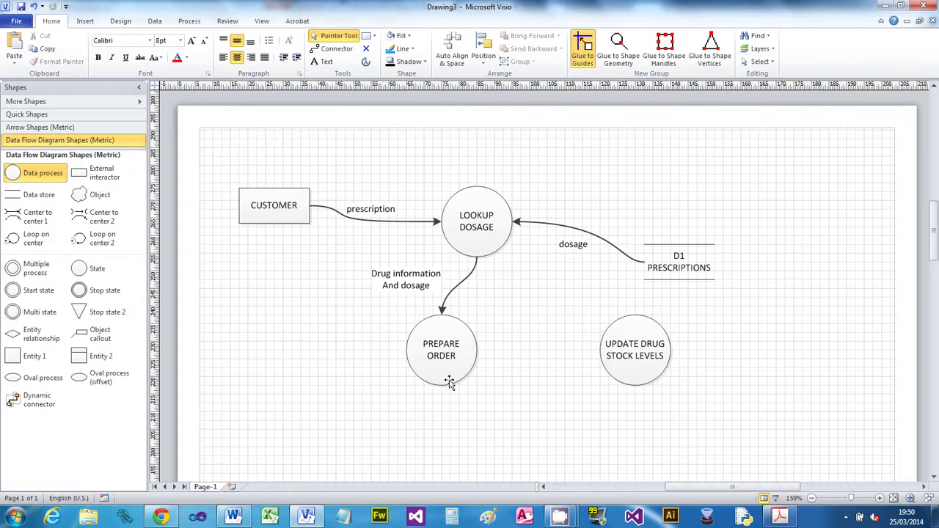
Step: Recheck the process description in Word, and add a Data store labelled D2 DRUG STOCK LEVELS below the UPDATE DRUG STOCK LEVELS process in Visio
left_click(234, 517)
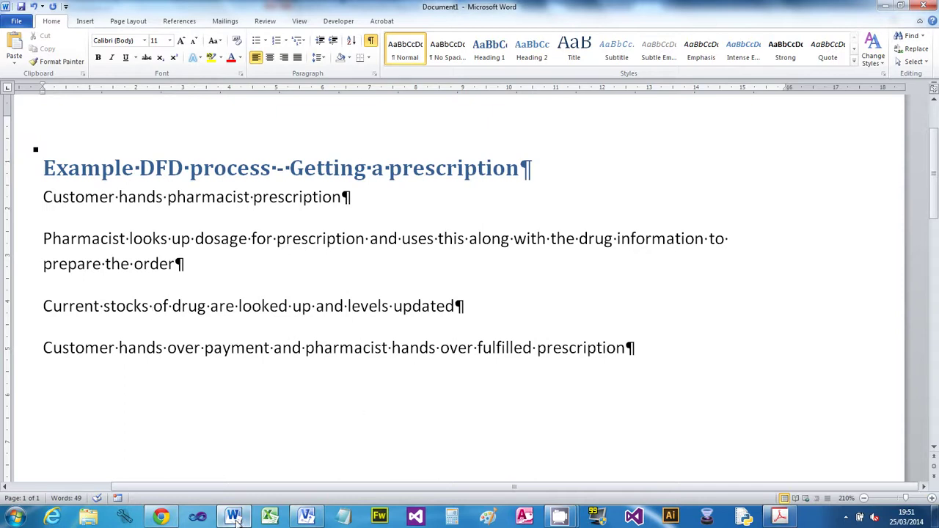
left_click(307, 517)
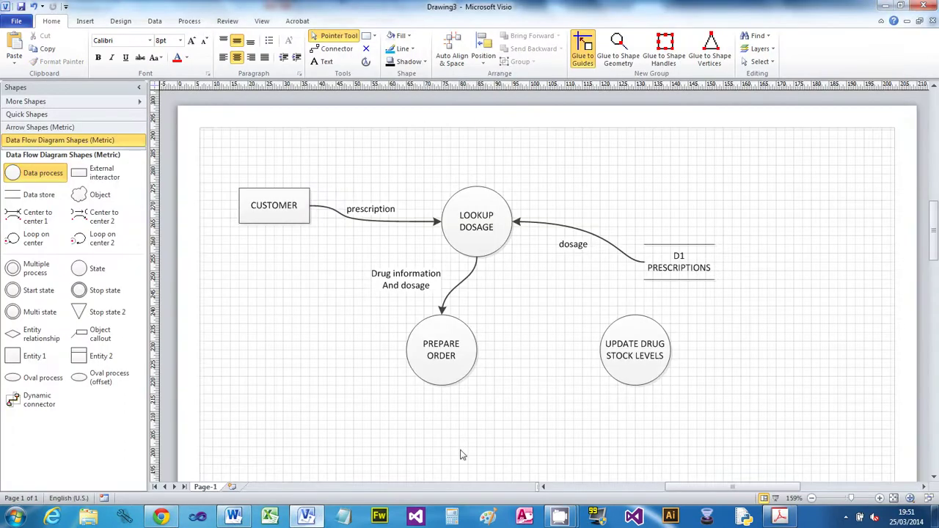
left_click(16, 194)
left_click(472, 266)
left_click_drag(472, 267, 694, 430)
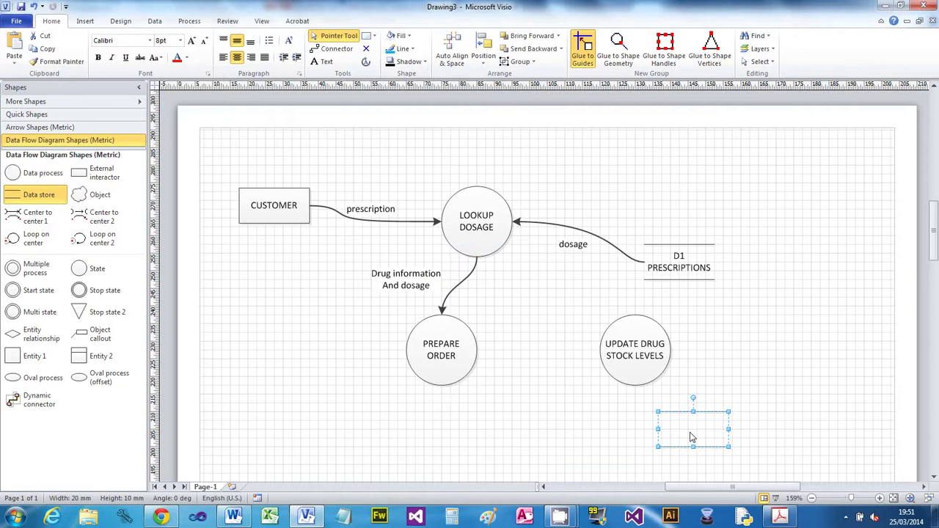
double_click(681, 447)
type("D2 DRUG STOCK LEVELS")
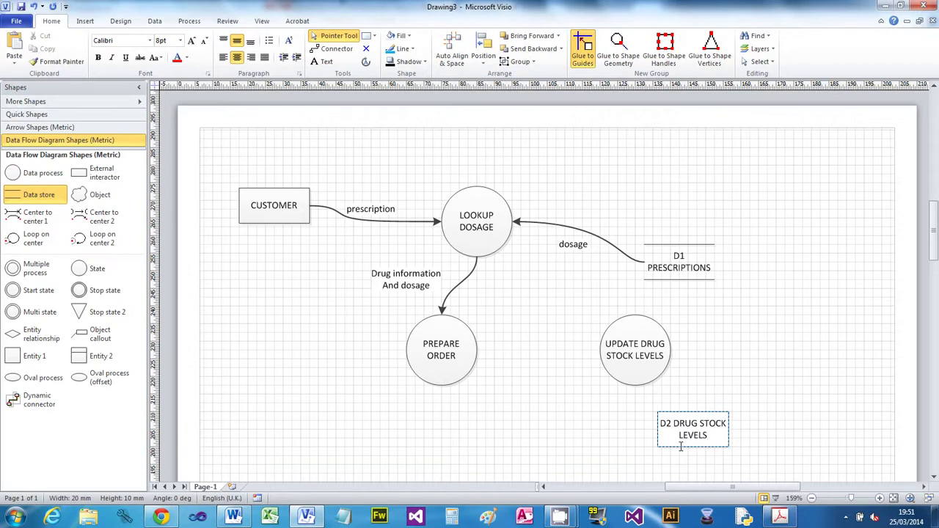
Step: Shorten the new data store's label to D2 DRUG STOCK, with STOCK on a second line
key("BackSpace")
key("BackSpace")
key("BackSpace")
key("BackSpace")
key("BackSpace")
key("BackSpace")
key("BackSpace")
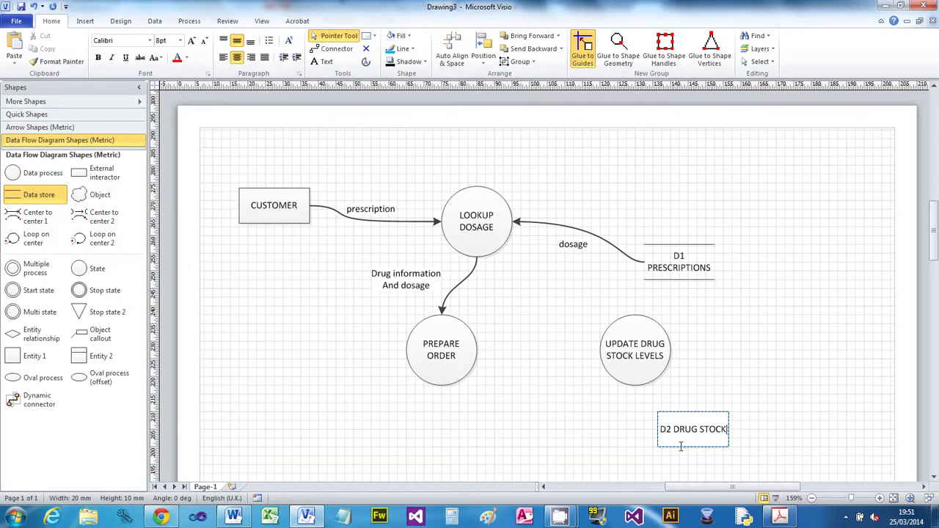
key("Return")
type("STOCK")
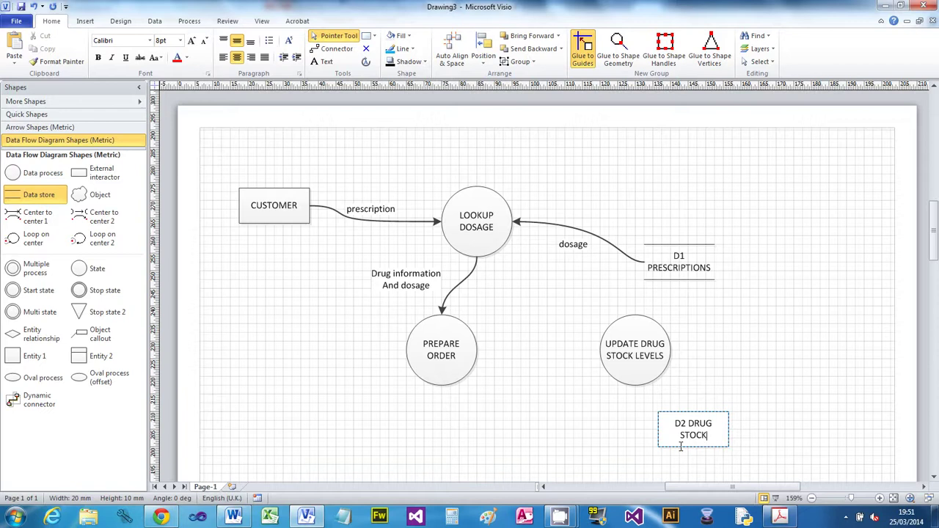